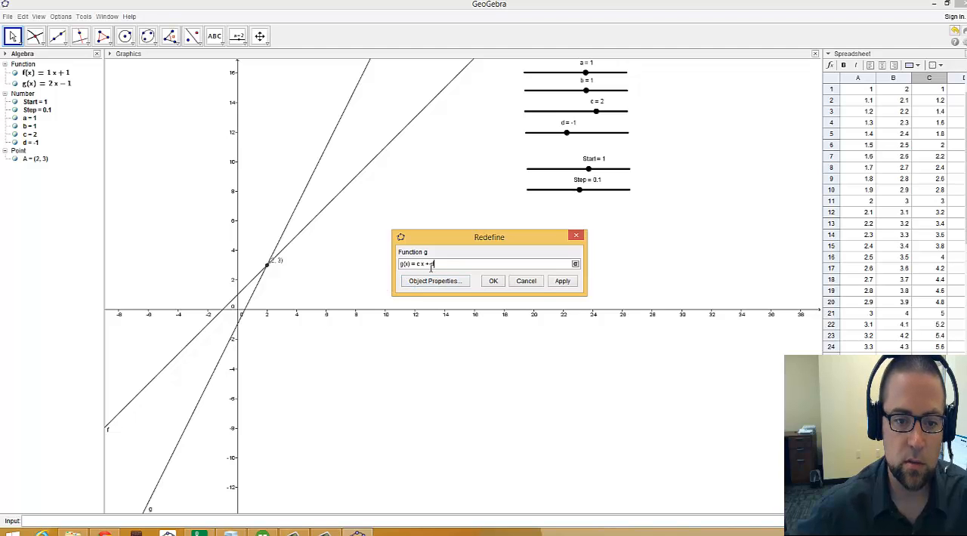
# Step: Dismiss the redefinition of function g unchanged and view the available point and intersection tools
pyautogui.click(527, 286)
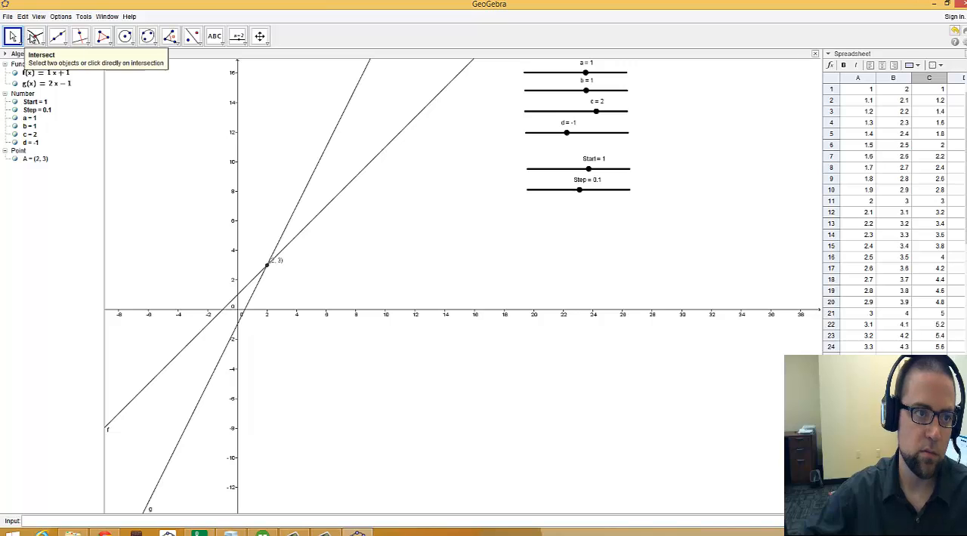
pyautogui.click(36, 39)
pyautogui.click(36, 41)
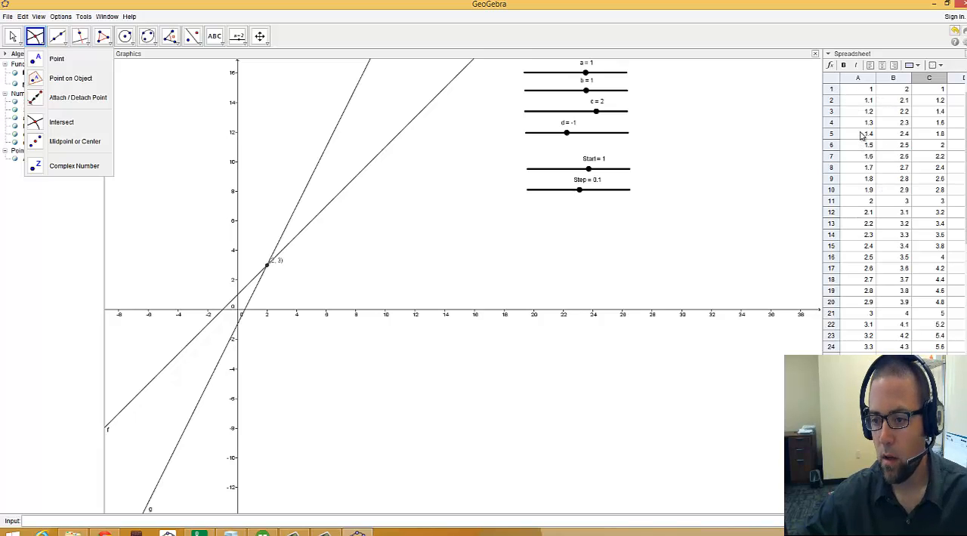
# Step: Examine the formulas behind spreadsheet cells B1 and C1, leaving both unchanged
pyautogui.click(859, 91)
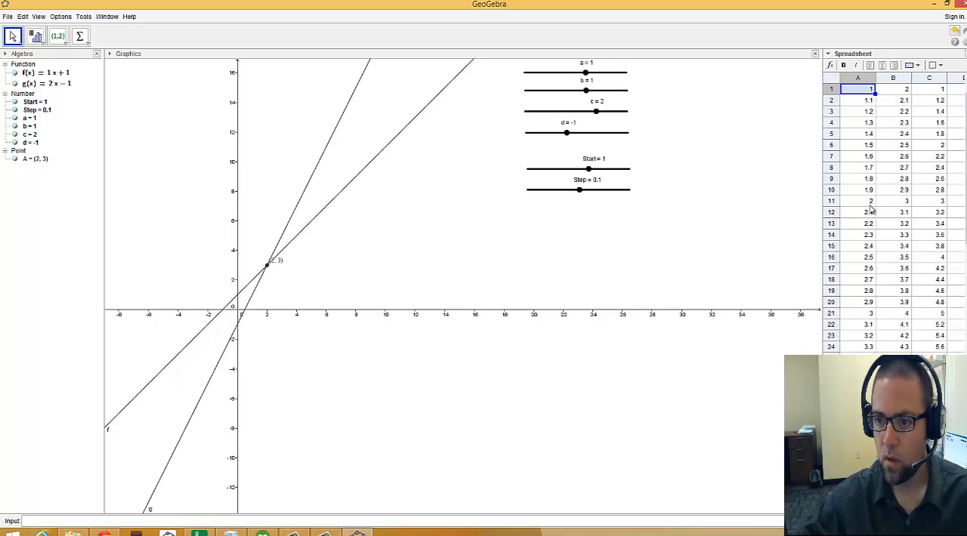
pyautogui.doubleClick(905, 90)
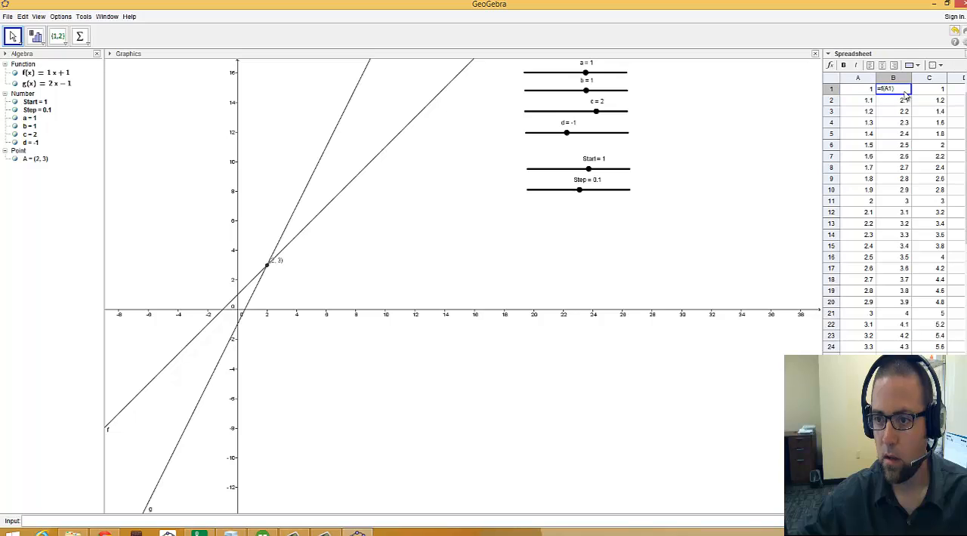
pyautogui.doubleClick(932, 92)
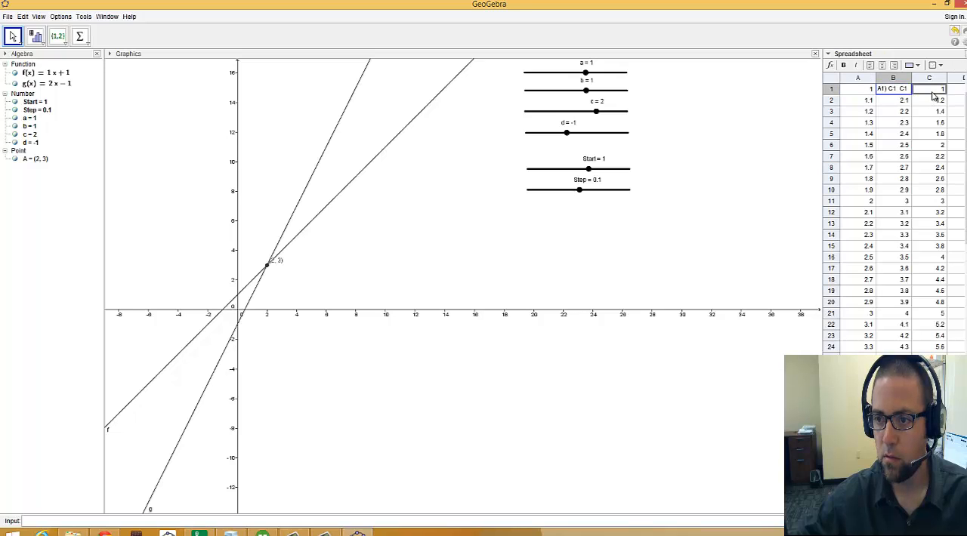
pyautogui.press('BackSpace')
pyautogui.press('BackSpace')
pyautogui.press('BackSpace')
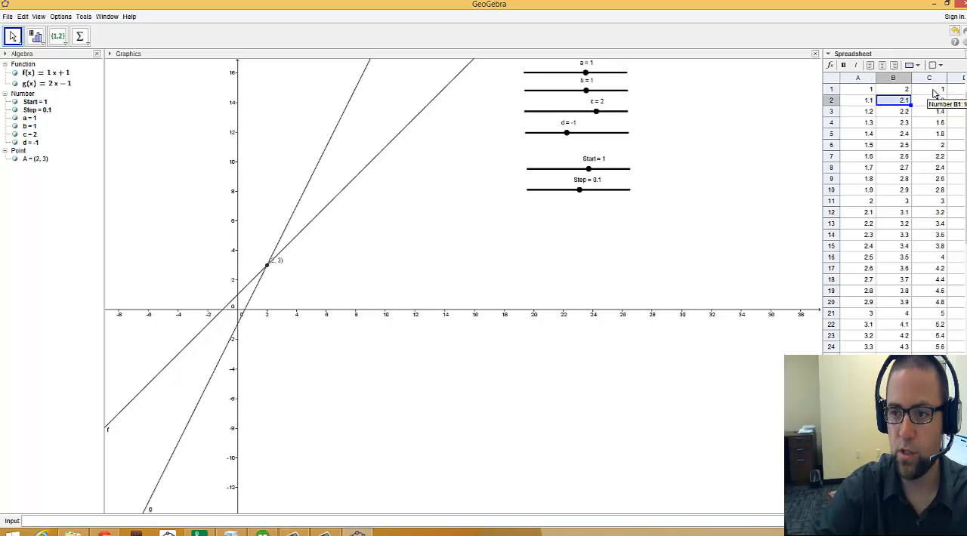
pyautogui.press('Return')
pyautogui.doubleClick(935, 92)
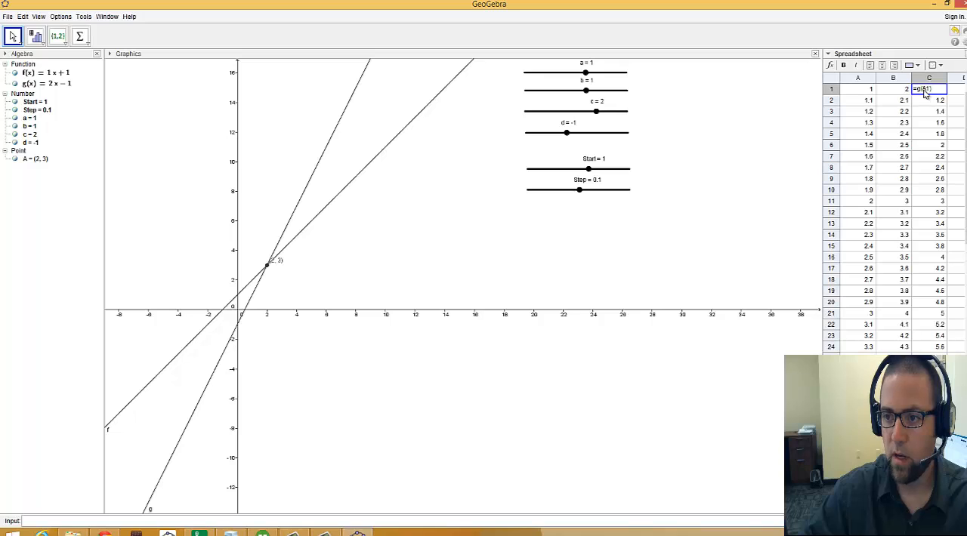
pyautogui.press('Return')
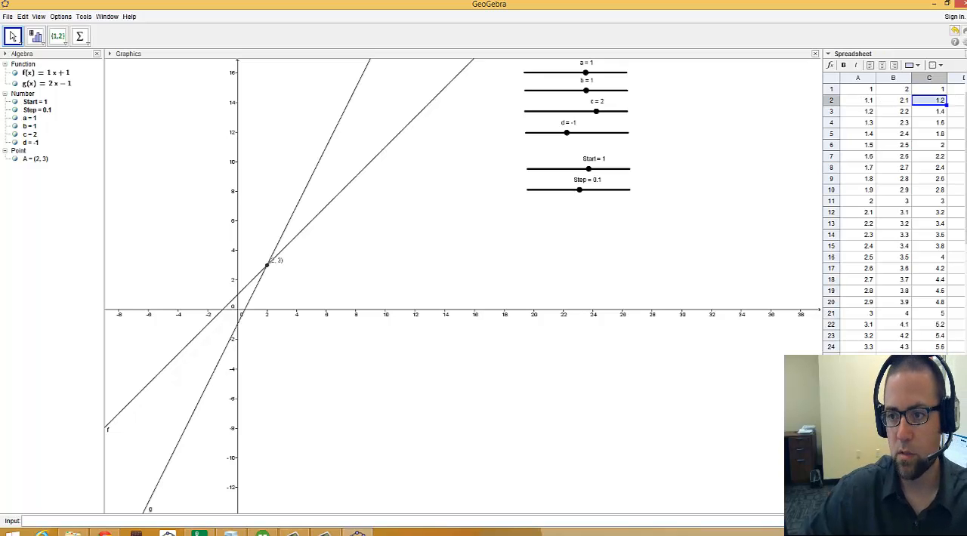
pyautogui.doubleClick(884, 91)
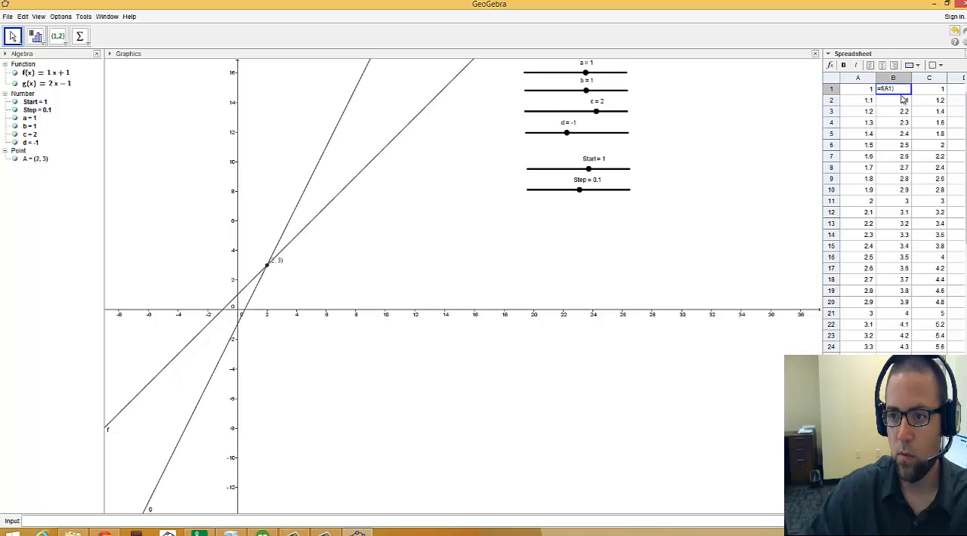
pyautogui.press('Return')
pyautogui.press('Return')
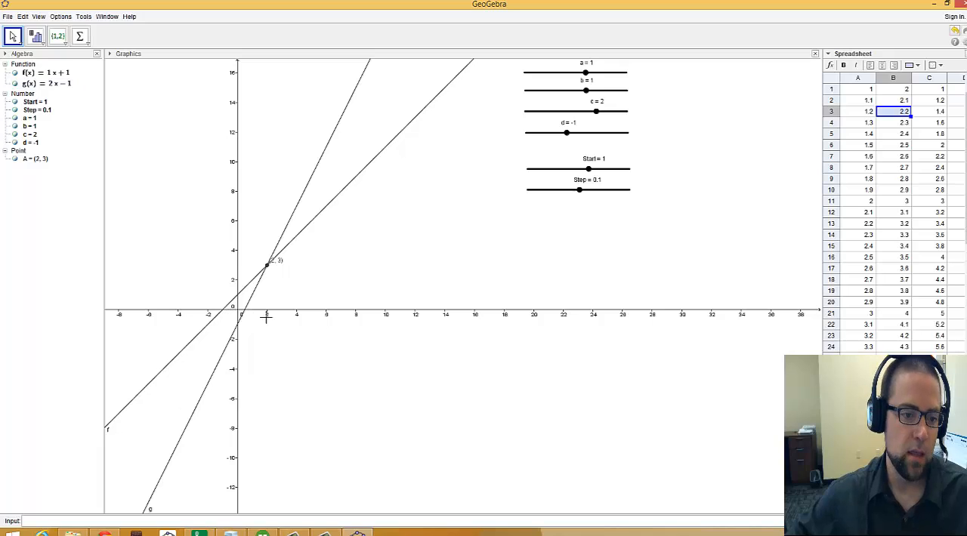
pyautogui.click(373, 154)
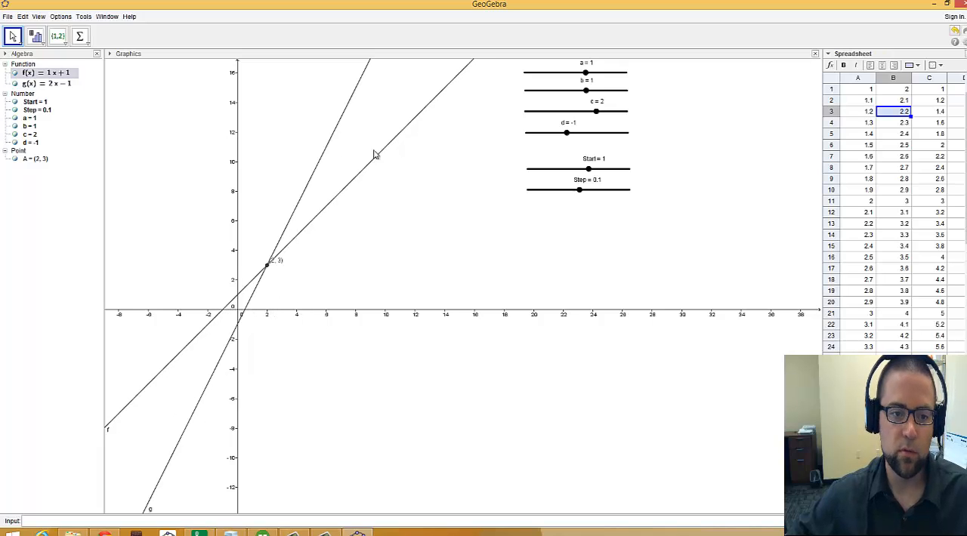
pyautogui.click(487, 123)
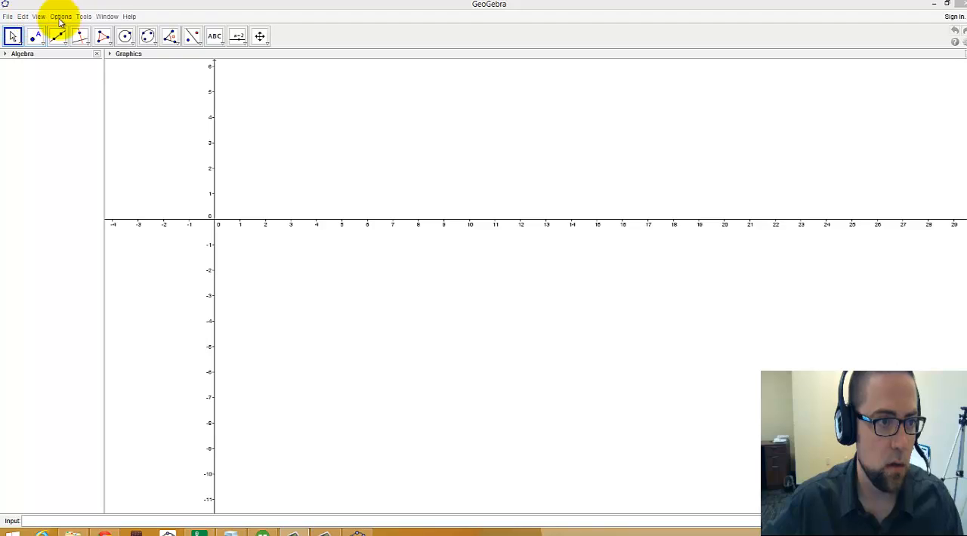
# Step: Create four number sliders a, b, c and d, stacked above the x-axis, each from -5 to 5 with increment 0.1
pyautogui.click(238, 35)
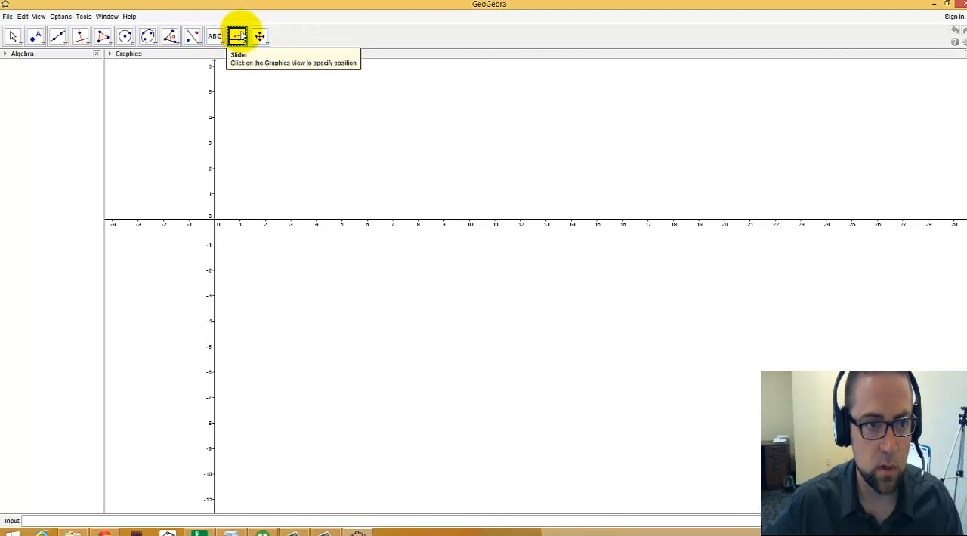
pyautogui.click(520, 82)
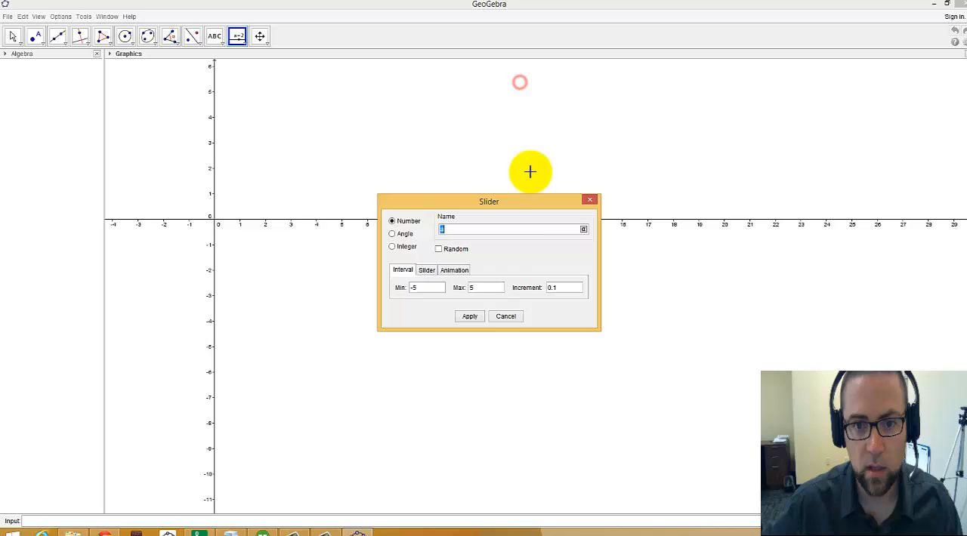
pyautogui.click(468, 315)
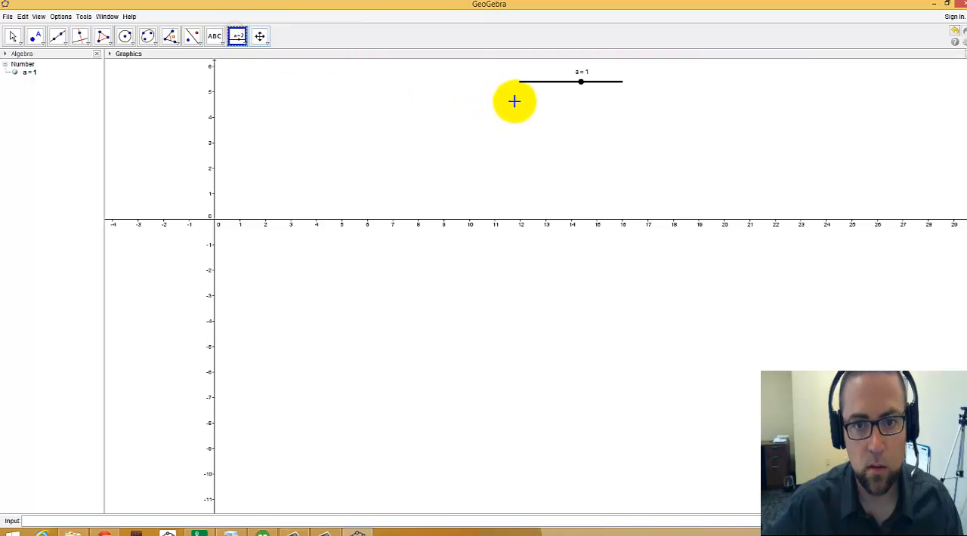
pyautogui.click(519, 100)
pyautogui.click(469, 315)
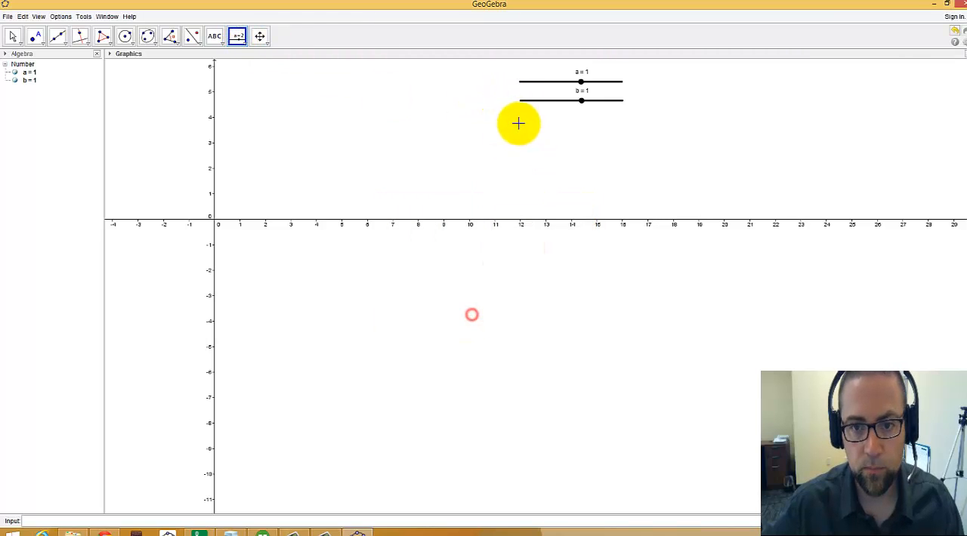
pyautogui.click(519, 122)
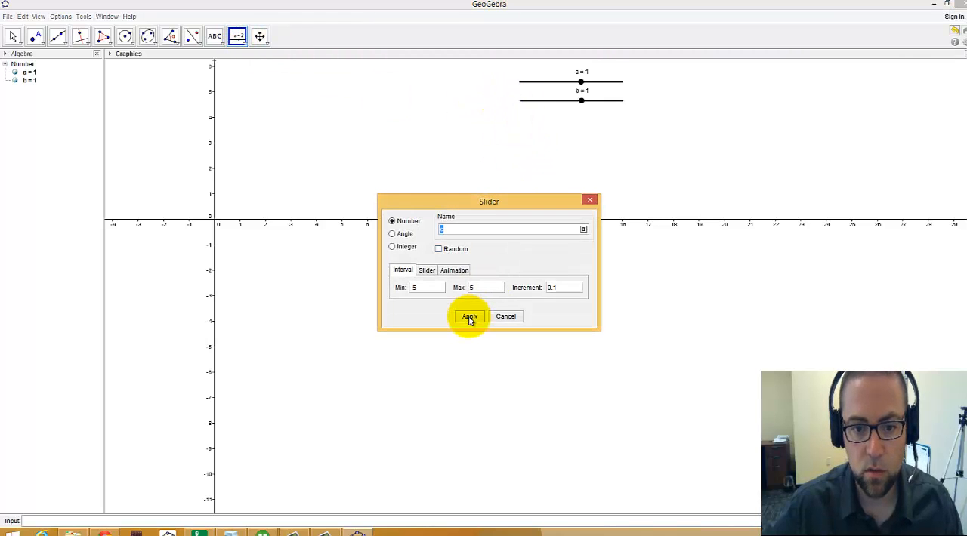
pyautogui.click(469, 316)
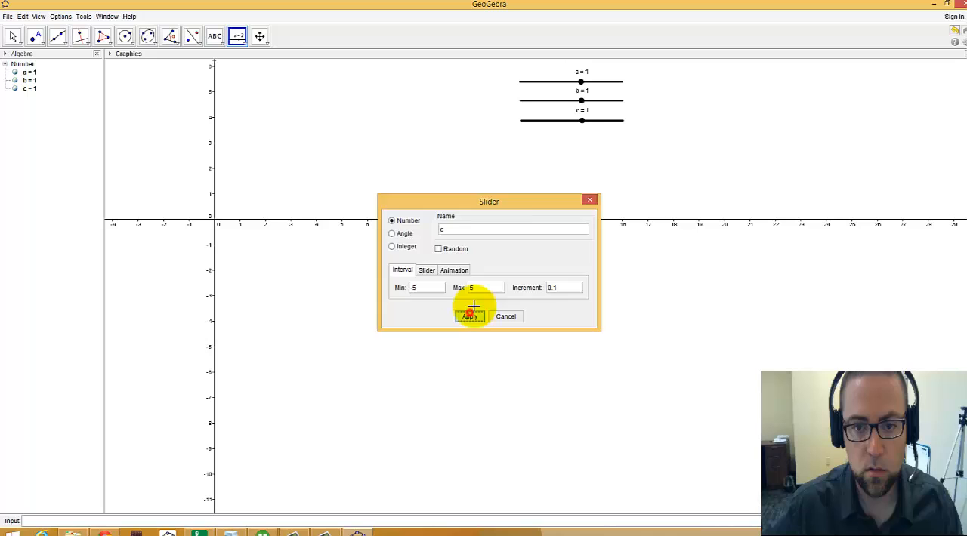
pyautogui.click(522, 142)
pyautogui.click(468, 315)
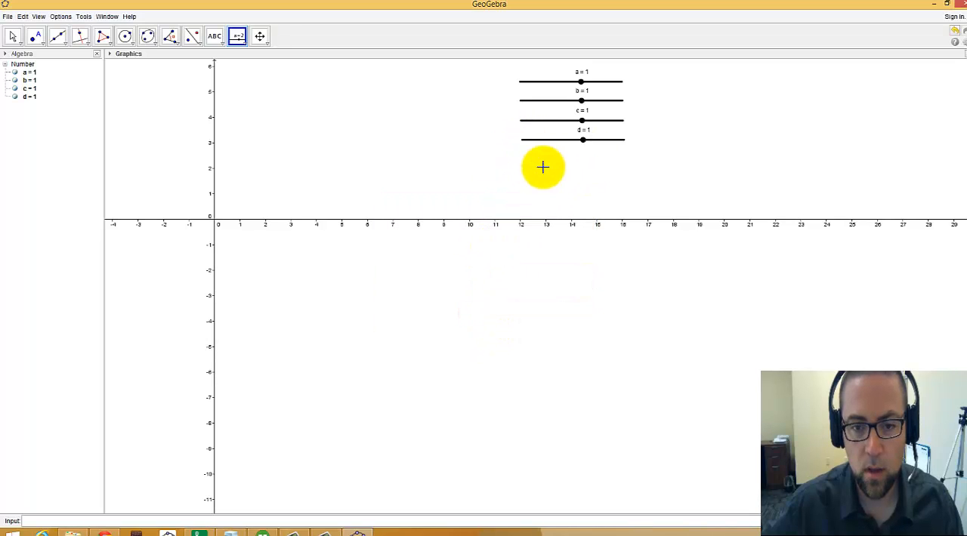
# Step: Add two number sliders named Start and Step below slider d, each from -5 to 5 with increment 0.1
pyautogui.click(521, 167)
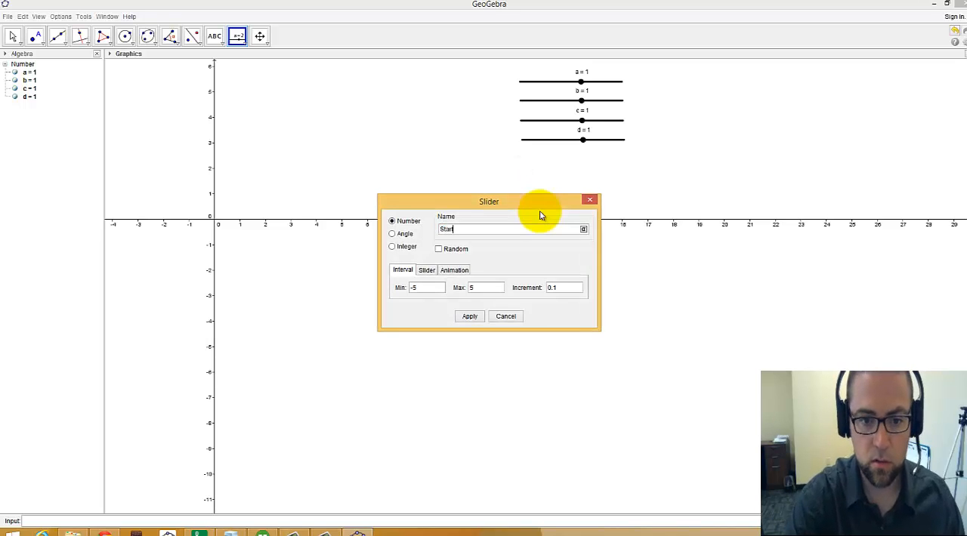
pyautogui.click(469, 315)
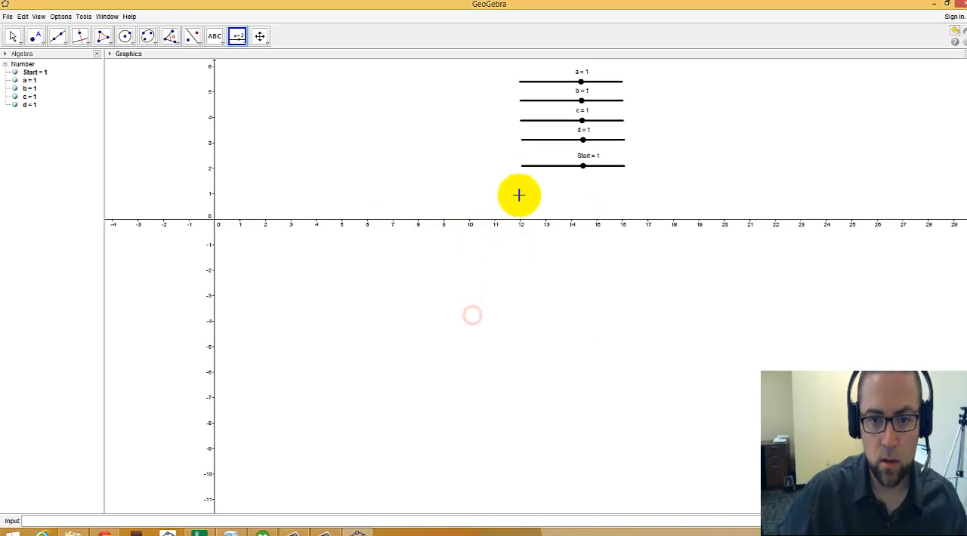
pyautogui.click(523, 188)
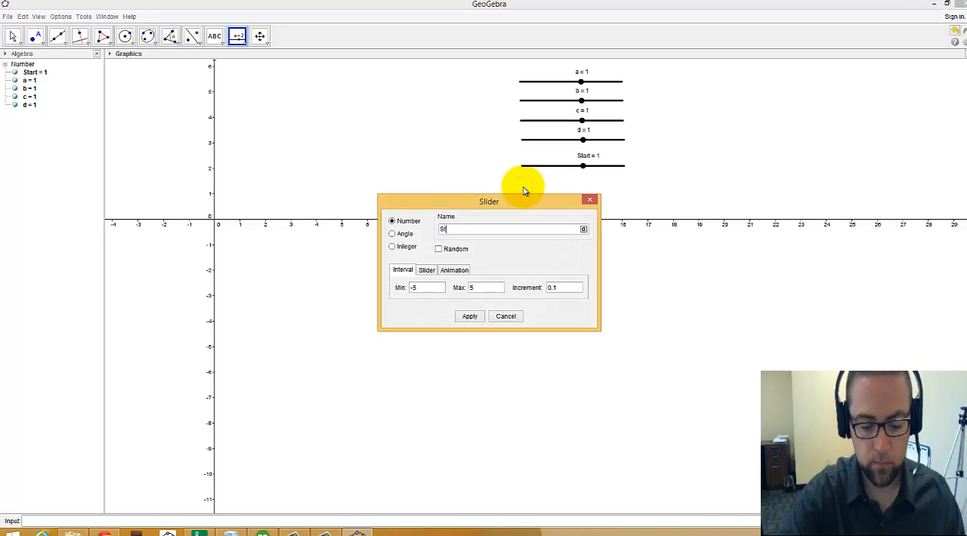
pyautogui.click(469, 316)
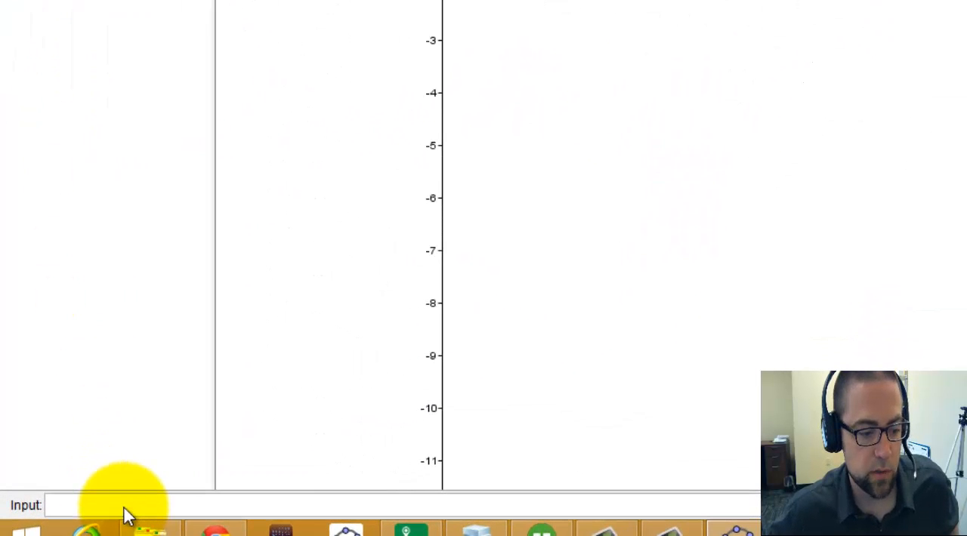
# Step: Define the linear functions f(x)=a*x+b and g(x)=c*x+d
pyautogui.click(128, 505)
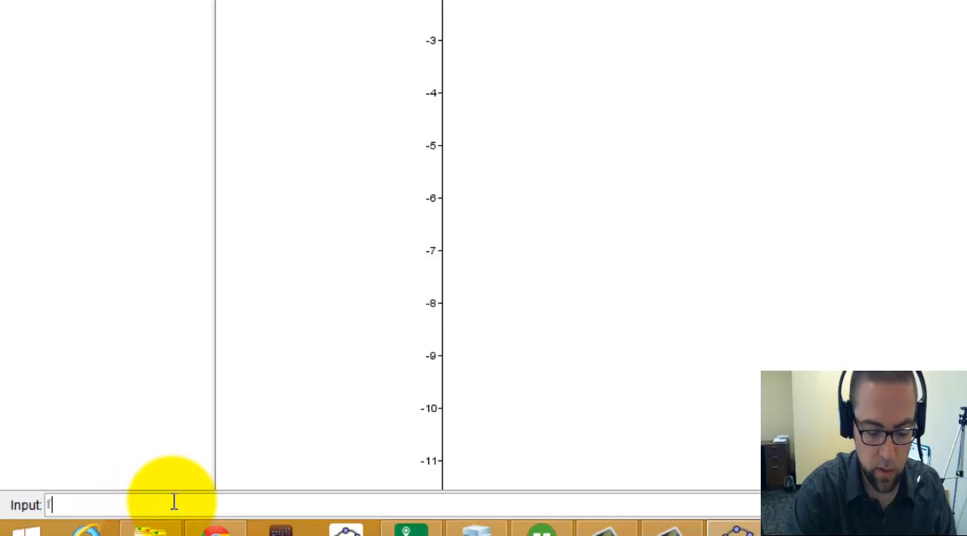
pyautogui.write('f(x)')
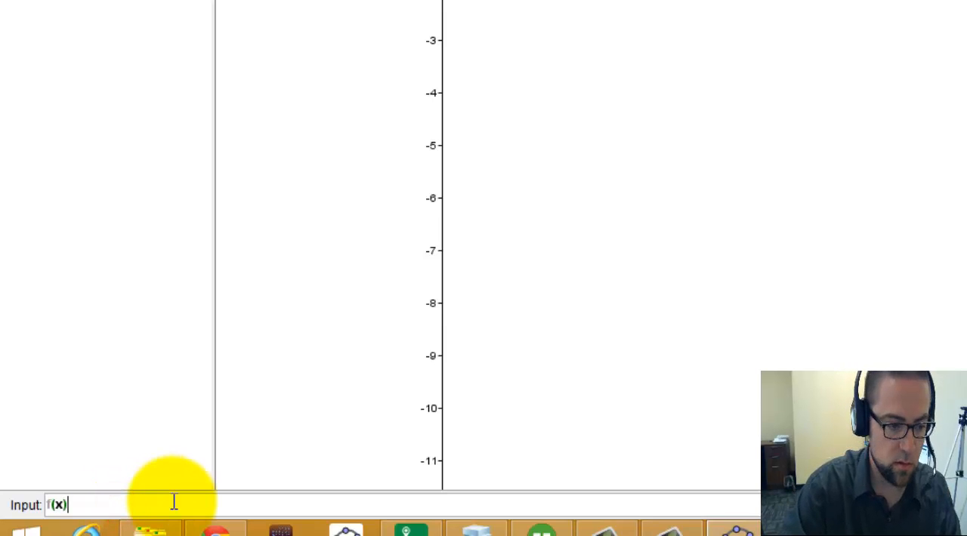
pyautogui.write('=c*x+d')
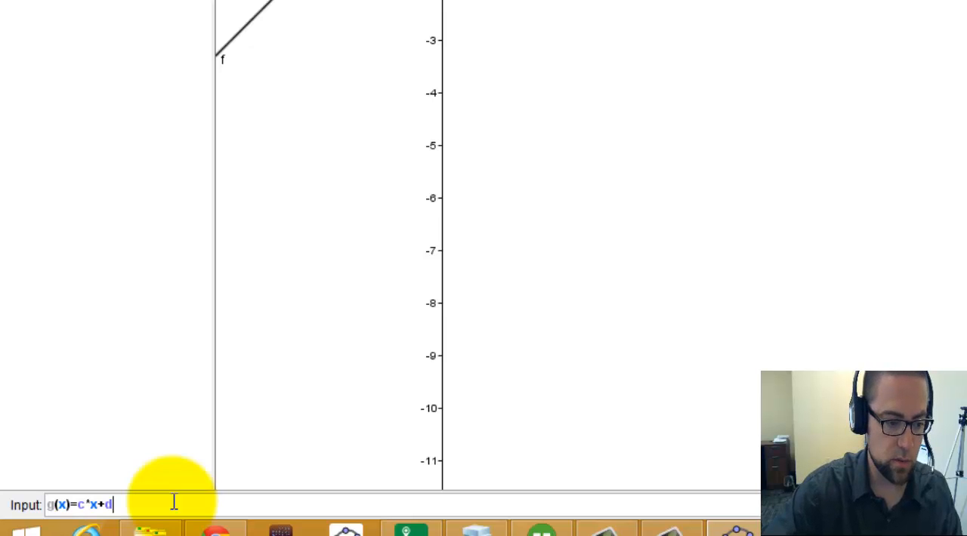
pyautogui.press('Return')
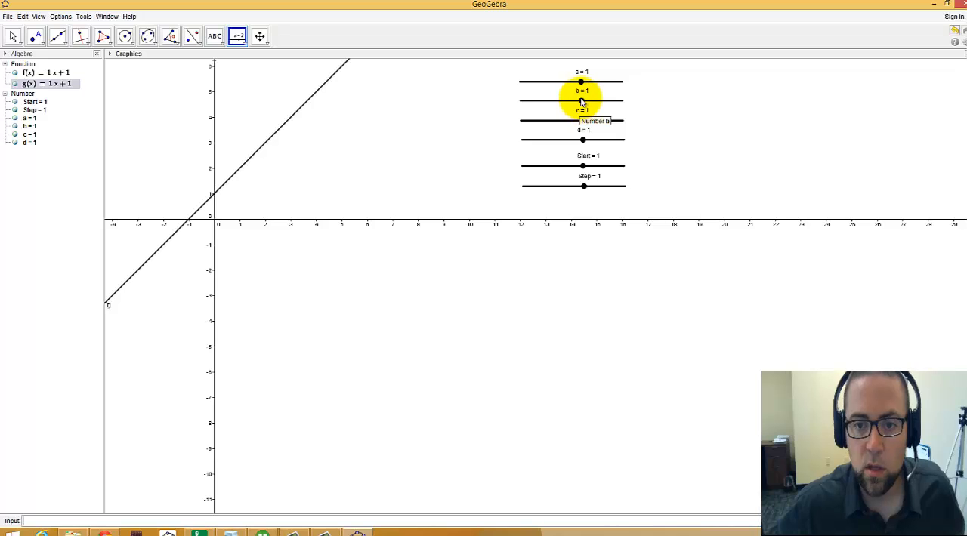
# Step: Set slider b to -1.6 to separate line f from line g
pyautogui.click(12, 36)
pyautogui.click(582, 121)
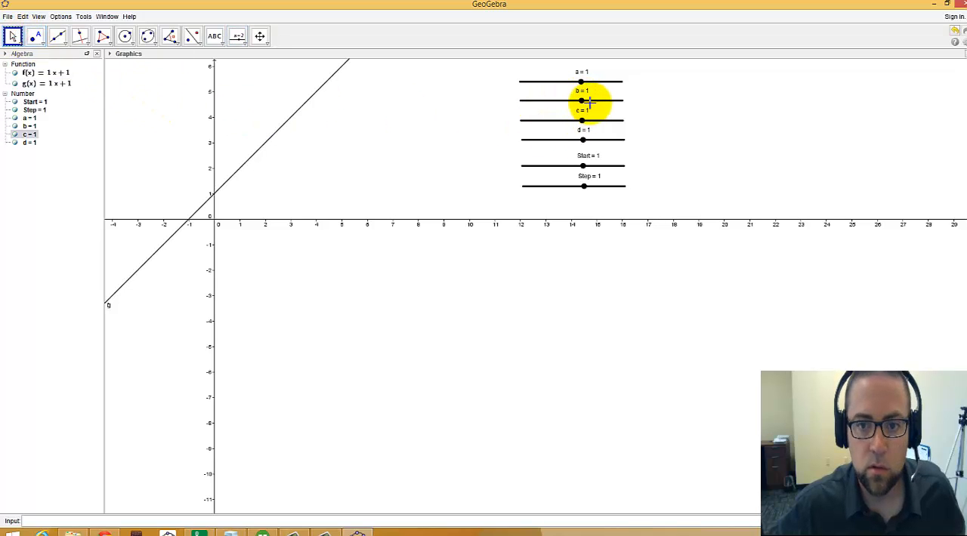
pyautogui.moveTo(588, 102); pyautogui.dragTo(554, 99)
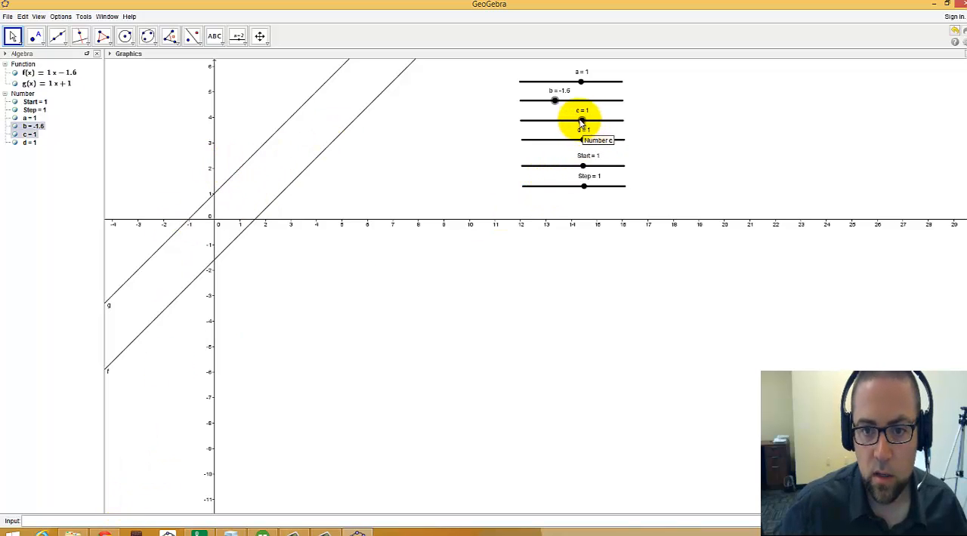
# Step: Set slider a to 2 so that lines f and g cross within the visible graph
pyautogui.moveTo(581, 82)
pyautogui.mouseDown()
pyautogui.moveTo(594, 87)
pyautogui.moveTo(583, 80)
pyautogui.mouseUp()
pyautogui.scroll(-5, 445, 219)
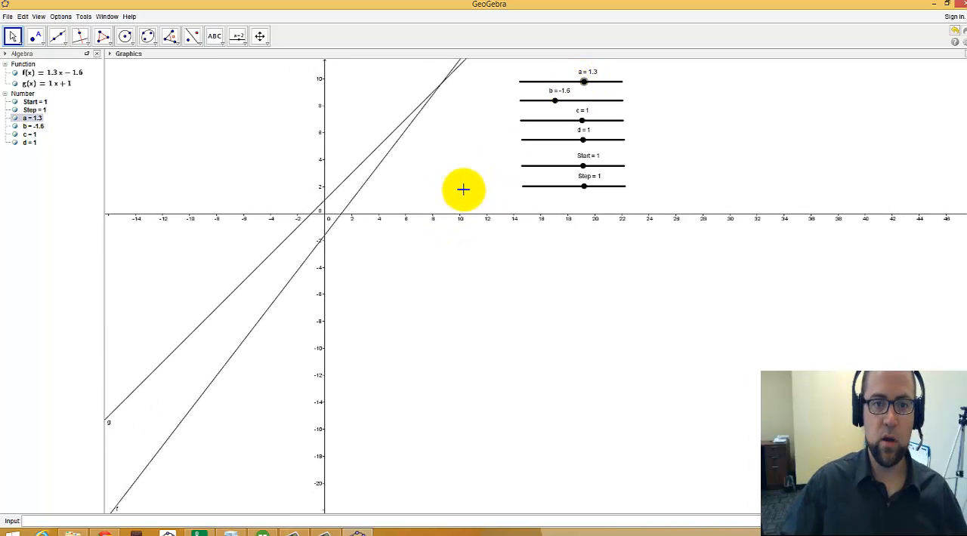
pyautogui.scroll(-3, 468, 178)
pyautogui.scroll(6, 386, 183)
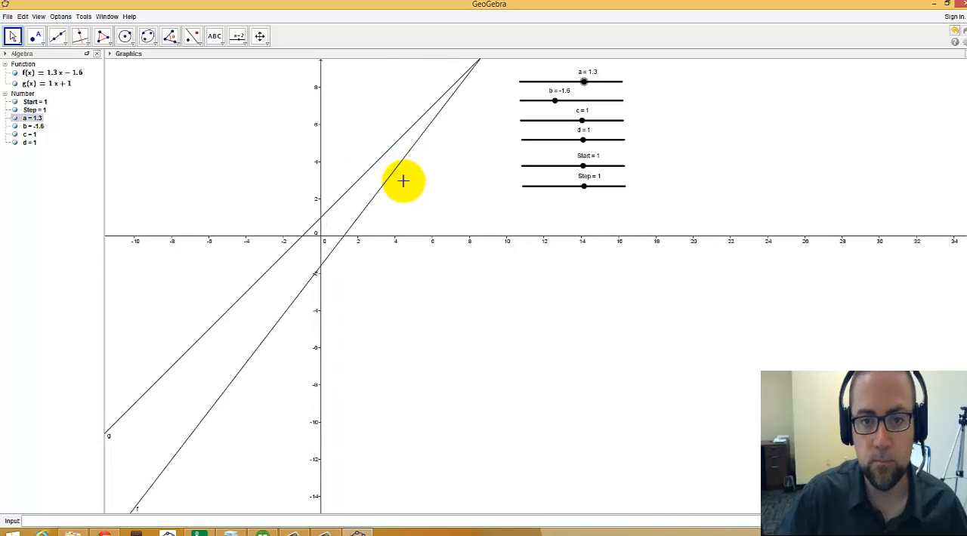
pyautogui.scroll(2, 402, 182)
pyautogui.moveTo(585, 83); pyautogui.dragTo(591, 81)
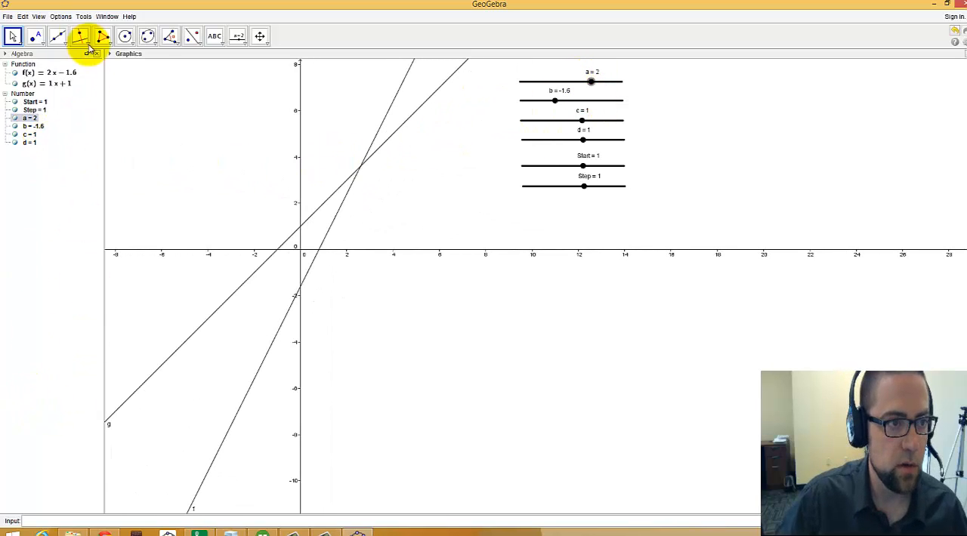
# Step: Create the intersection point of lines f and g with the Intersect tool
pyautogui.click(35, 37)
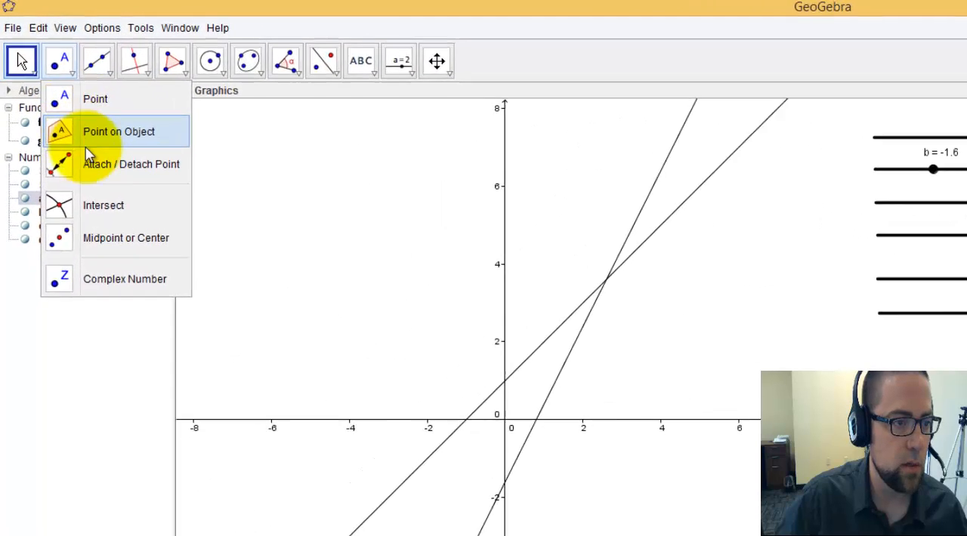
pyautogui.click(73, 146)
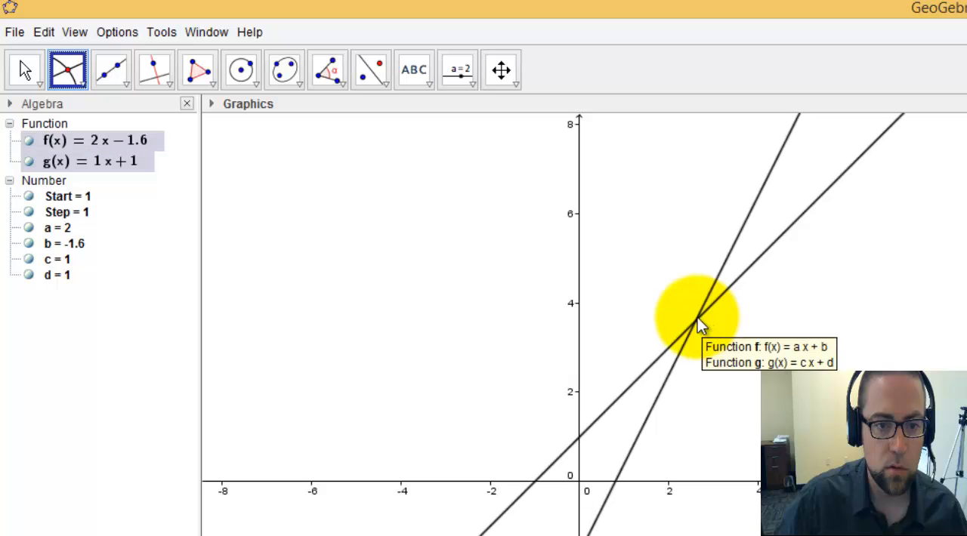
pyautogui.click(740, 274)
pyautogui.click(724, 254)
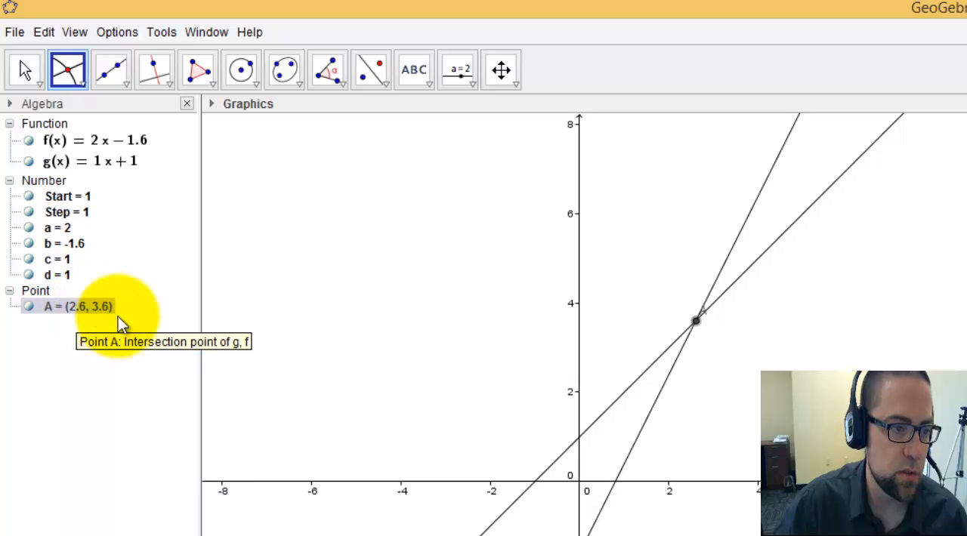
# Step: Set the label of intersection point A to show its value instead of its name
pyautogui.rightClick(695, 322)
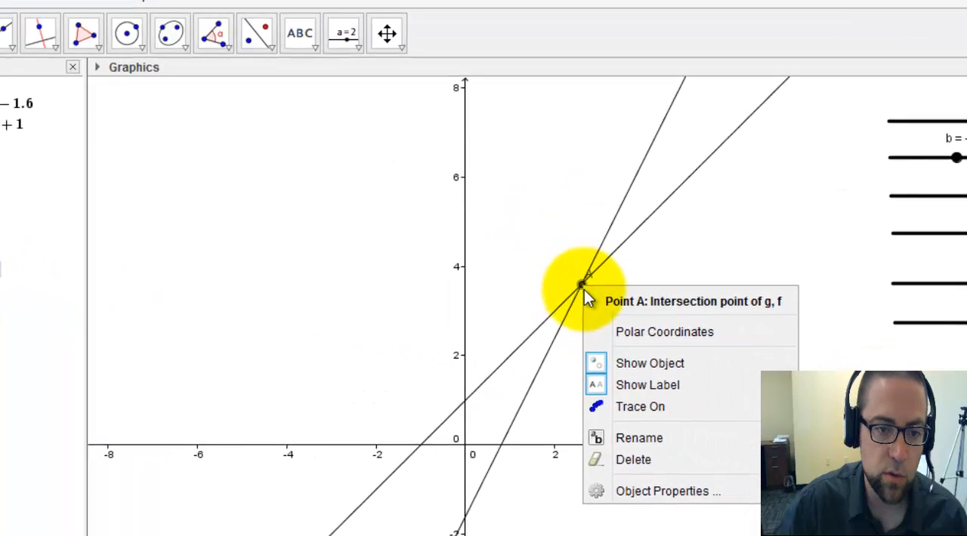
pyautogui.click(653, 491)
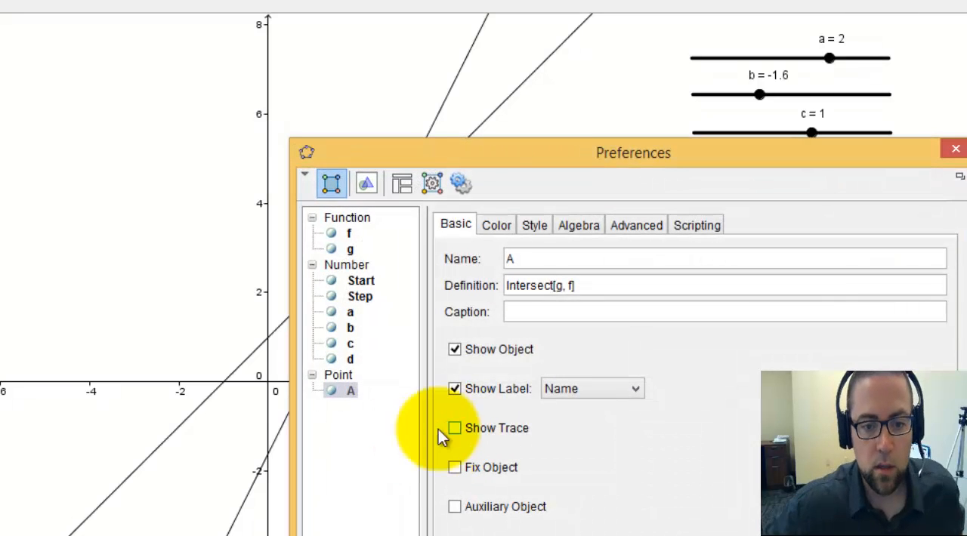
pyautogui.click(595, 385)
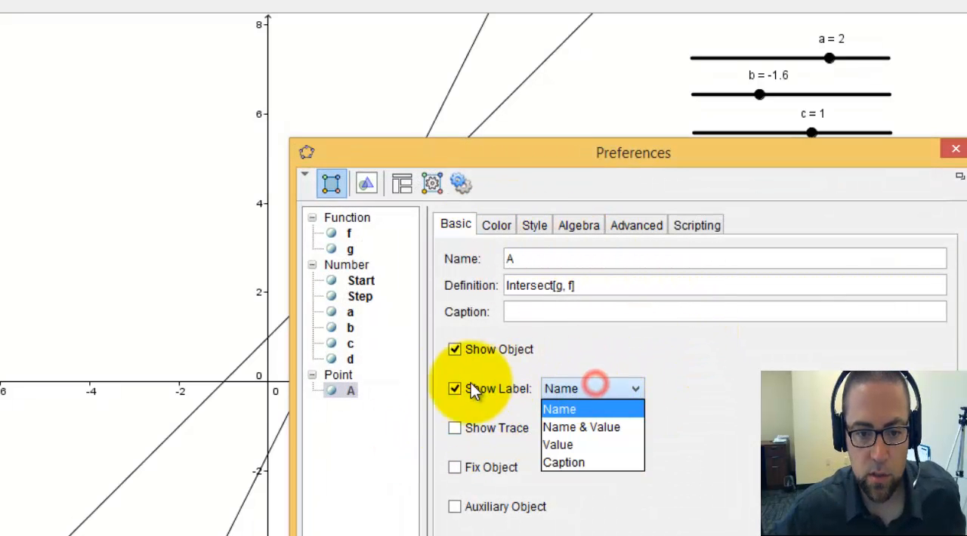
pyautogui.click(595, 446)
pyautogui.click(956, 149)
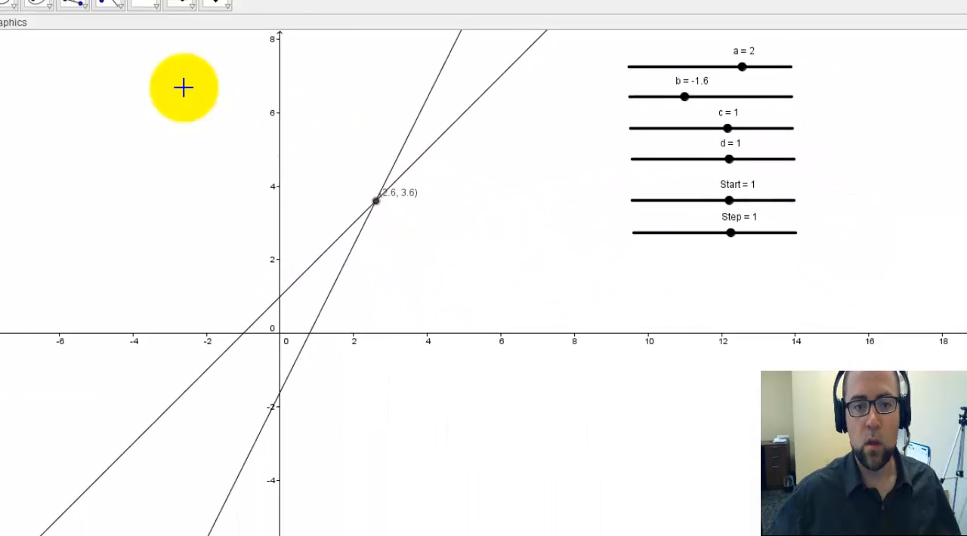
# Step: Show the Spreadsheet view and build column A with =Start in A1 and =A1+Step in A2, filled down past row 25
pyautogui.click(1, 5)
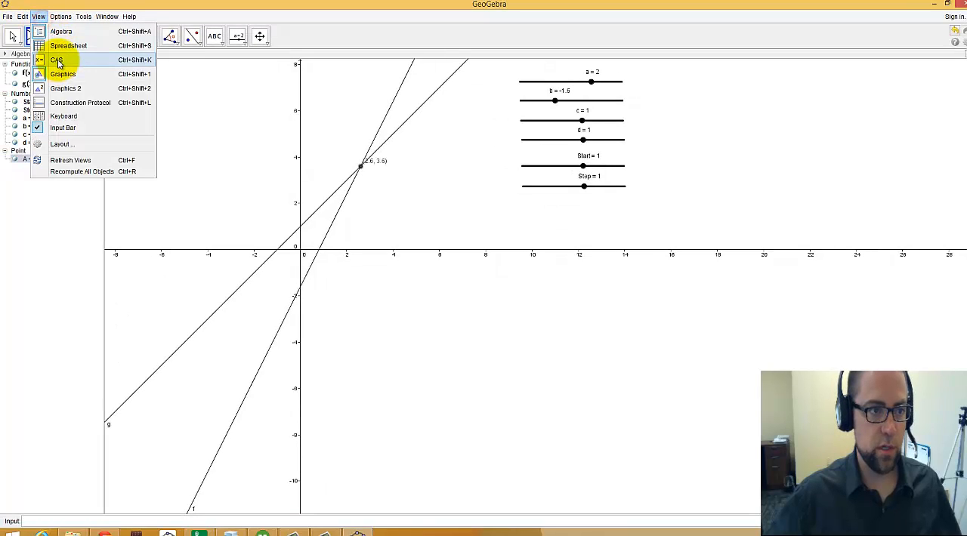
pyautogui.click(68, 46)
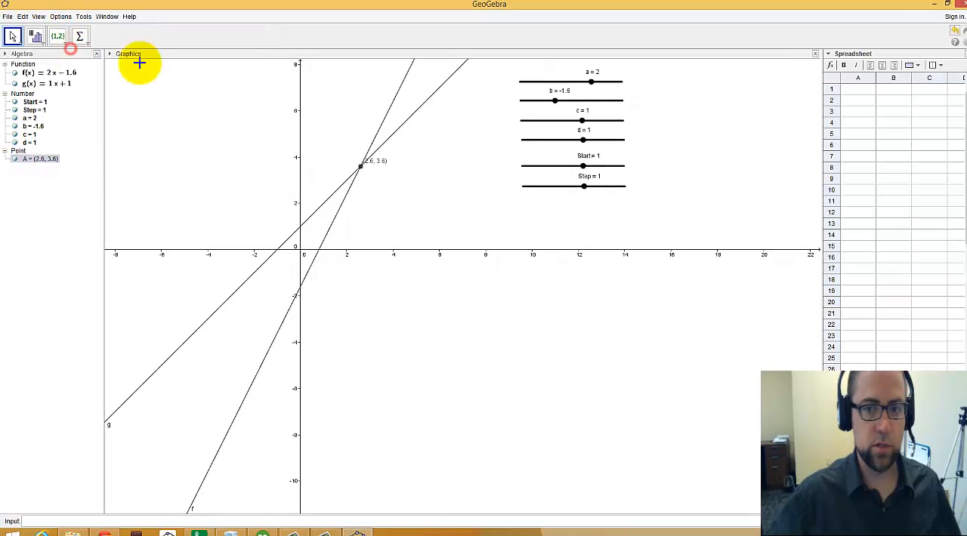
pyautogui.click(858, 89)
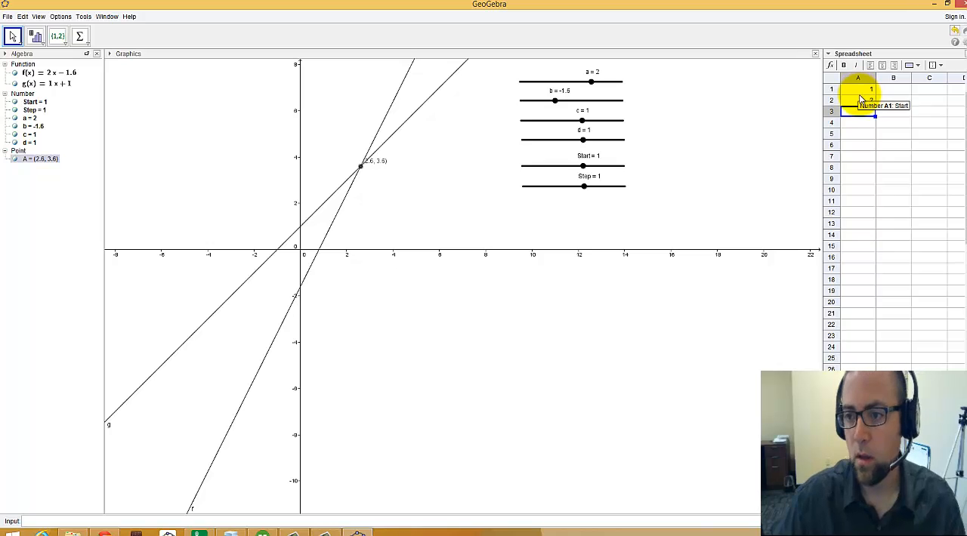
pyautogui.click(859, 99)
pyautogui.moveTo(876, 105); pyautogui.dragTo(877, 362)
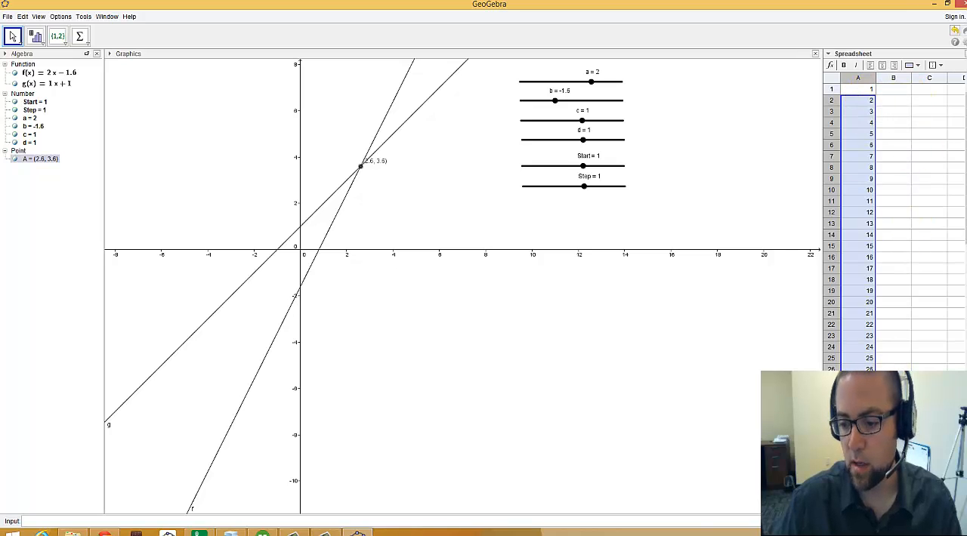
pyautogui.click(693, 361)
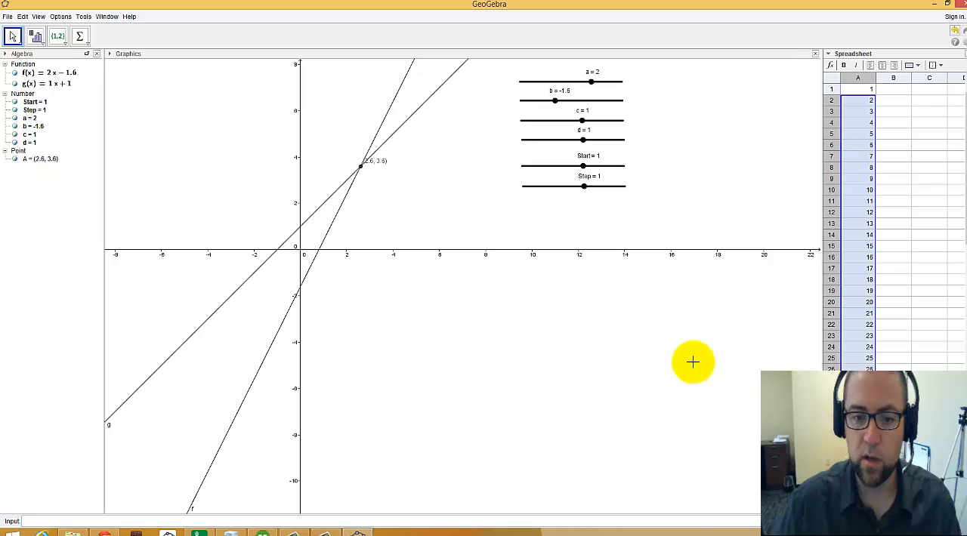
# Step: Enter =f(A1) in cell B1 and fill the formula down column B alongside the x-values
pyautogui.click(893, 89)
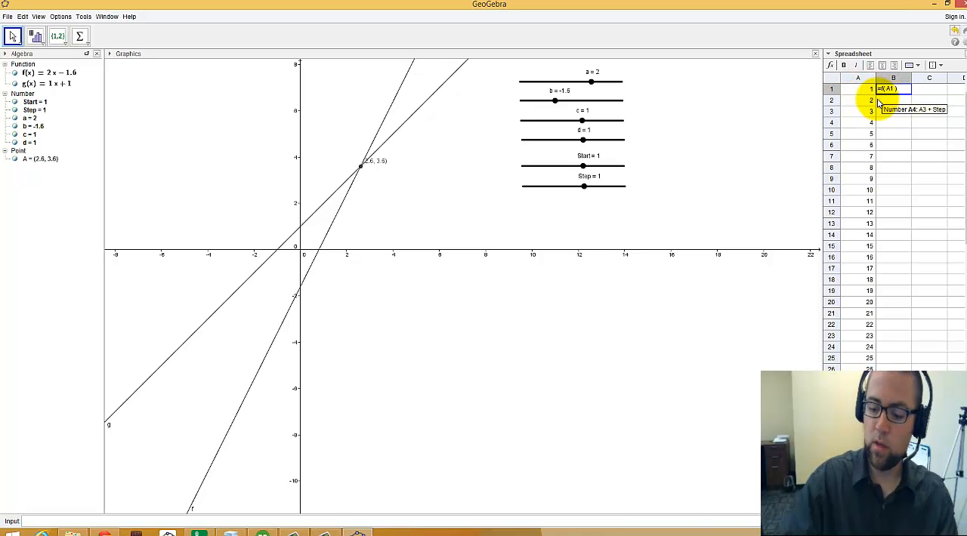
pyautogui.press('Return')
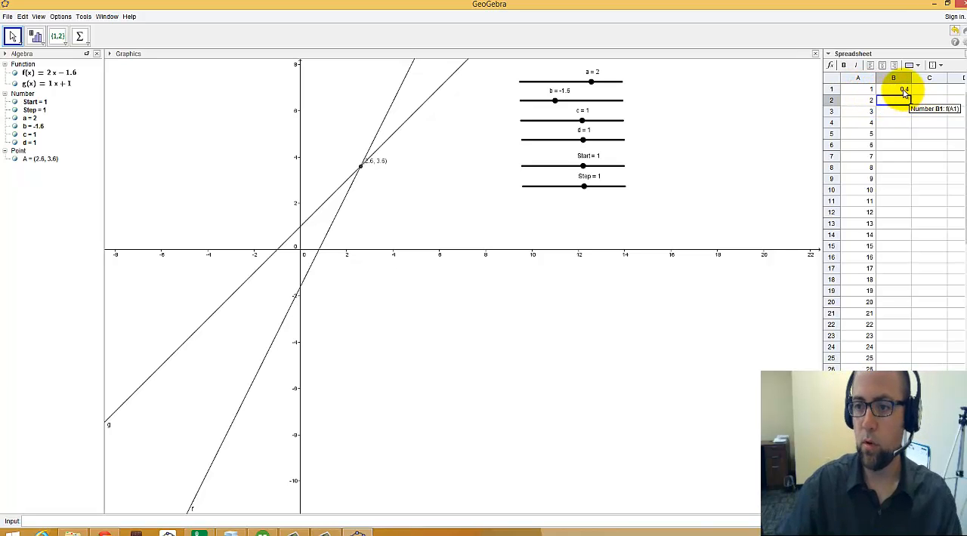
pyautogui.click(905, 91)
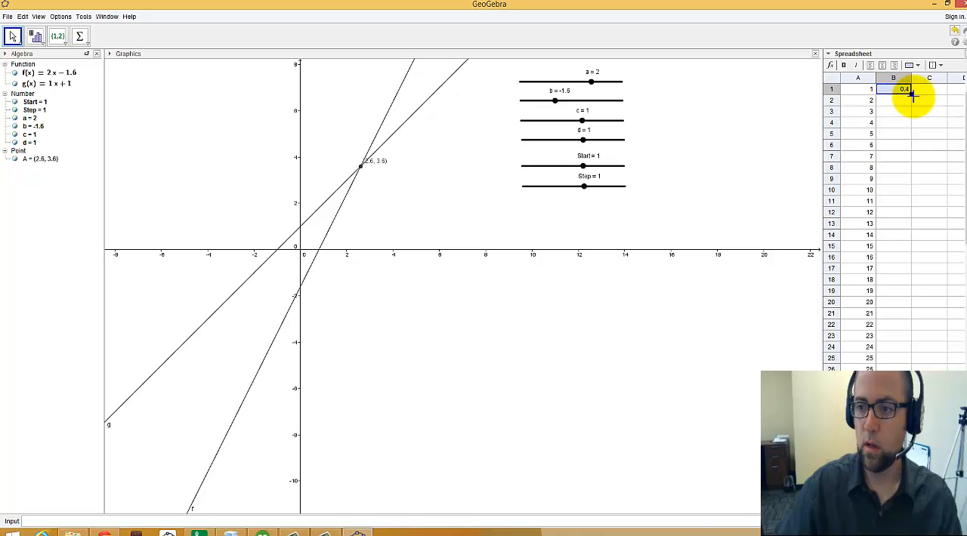
pyautogui.moveTo(911, 94); pyautogui.dragTo(910, 393)
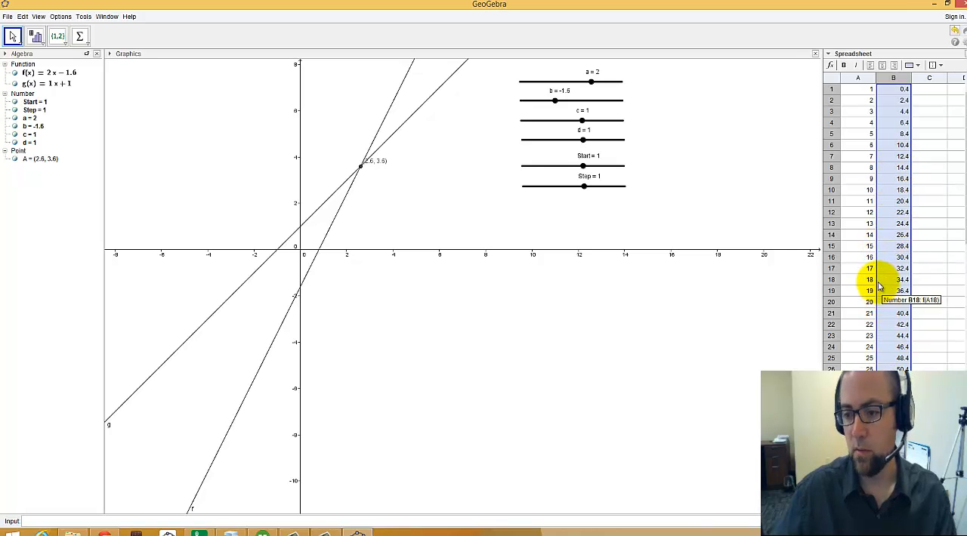
# Step: Enter =g(A1) in cell C1 and fill the formula down column C alongside the x-values
pyautogui.click(923, 90)
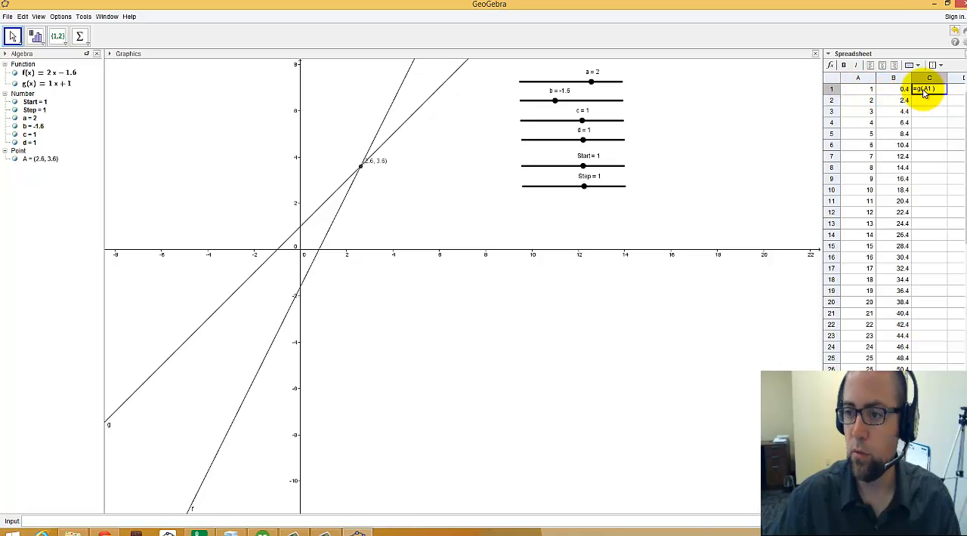
pyautogui.press('Return')
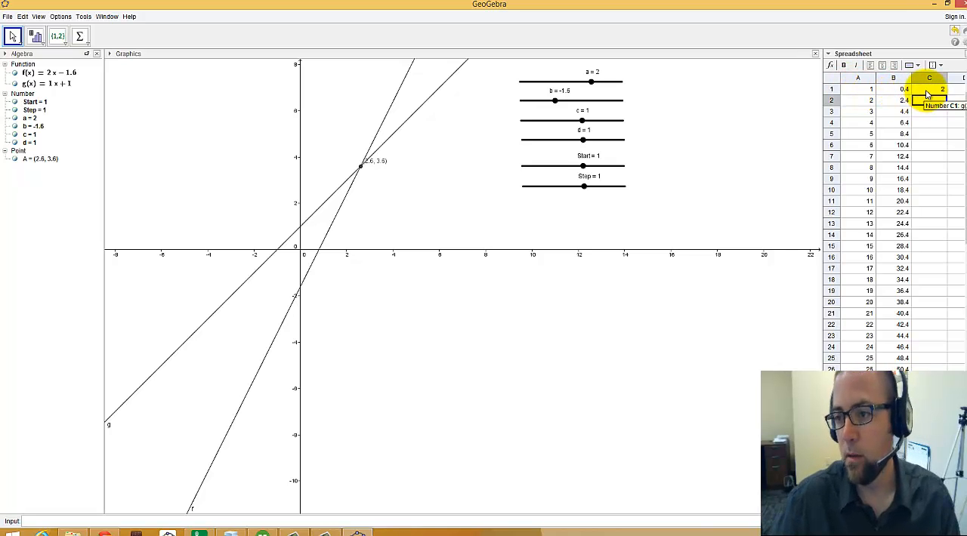
pyautogui.click(927, 92)
pyautogui.moveTo(948, 96); pyautogui.dragTo(945, 369)
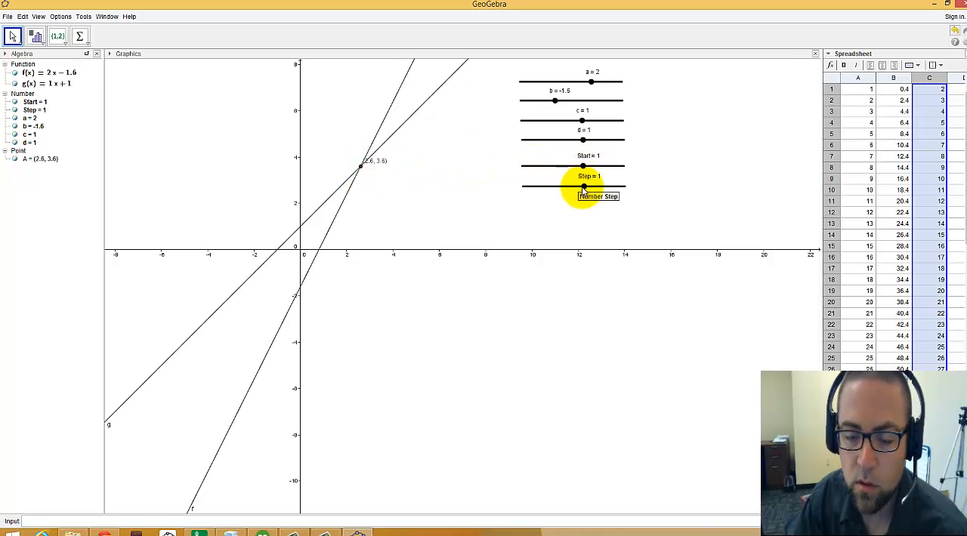
# Step: Set the Step slider to 0.1 to refine the table's x-increments
pyautogui.click(584, 188)
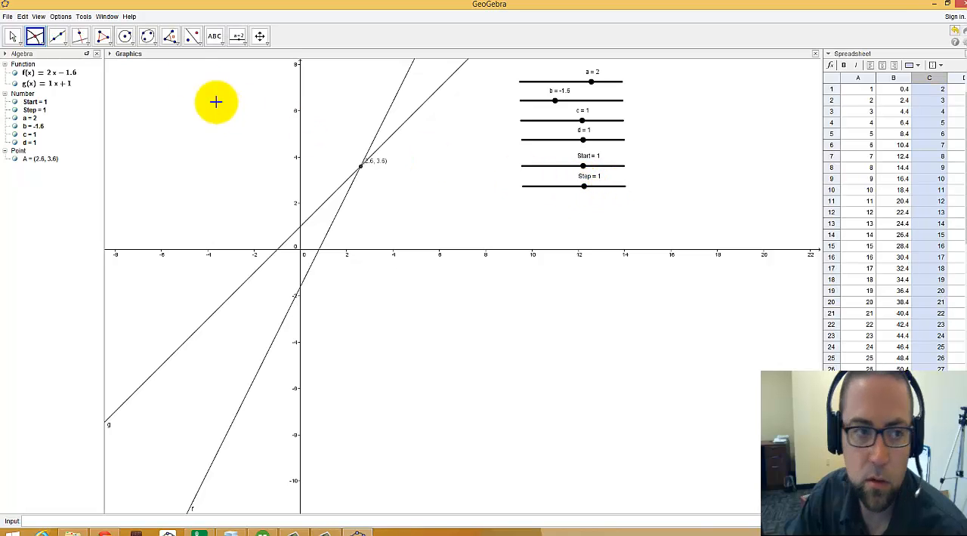
pyautogui.click(13, 36)
pyautogui.moveTo(583, 187); pyautogui.dragTo(575, 189)
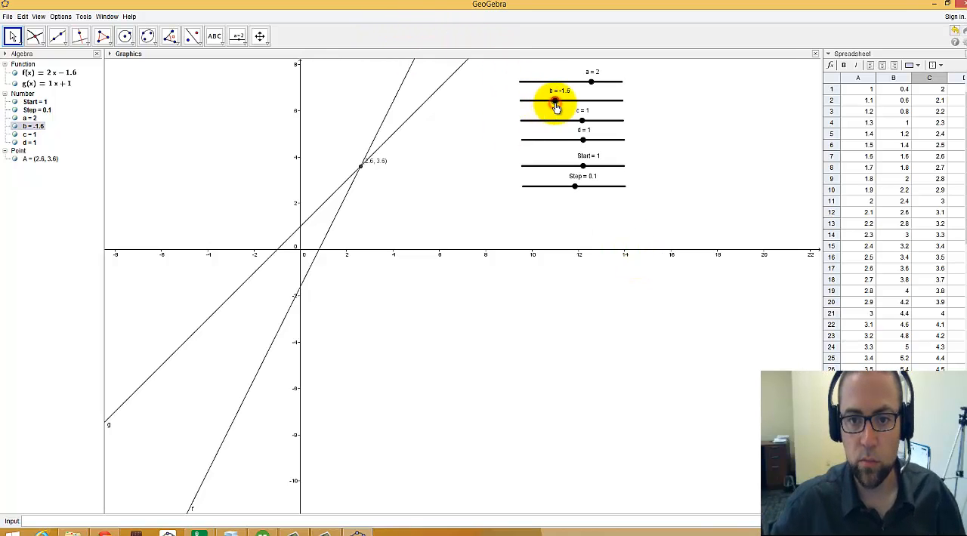
# Step: Move slider b to -1 and on to 4, and set the Start slider to -3.9 so the table covers the intersection
pyautogui.moveTo(555, 108); pyautogui.dragTo(563, 109)
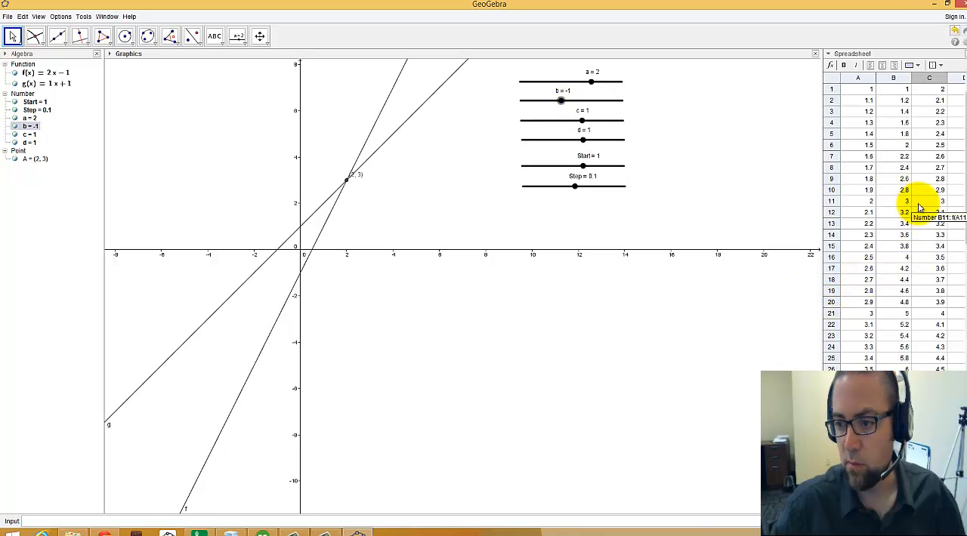
pyautogui.moveTo(559, 101); pyautogui.dragTo(610, 100)
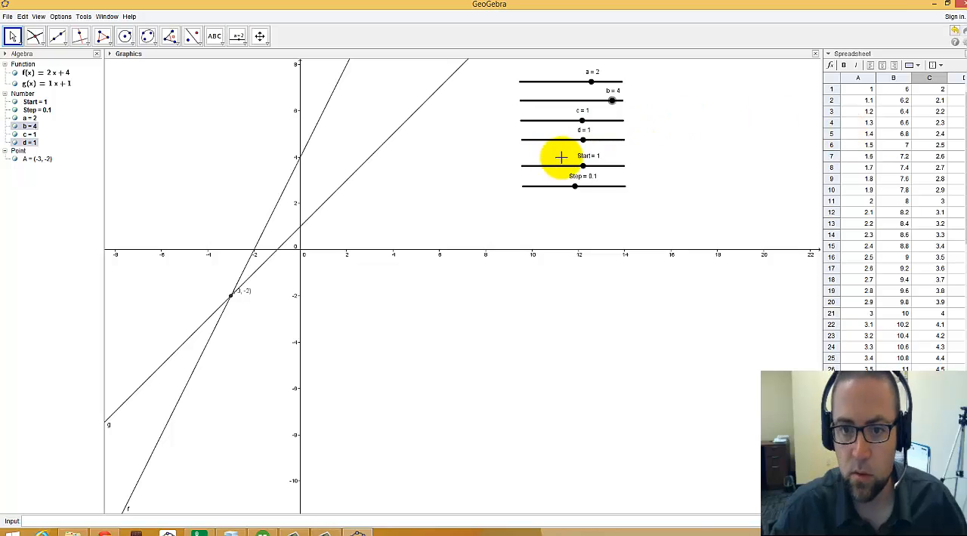
pyautogui.moveTo(583, 166); pyautogui.dragTo(533, 166)
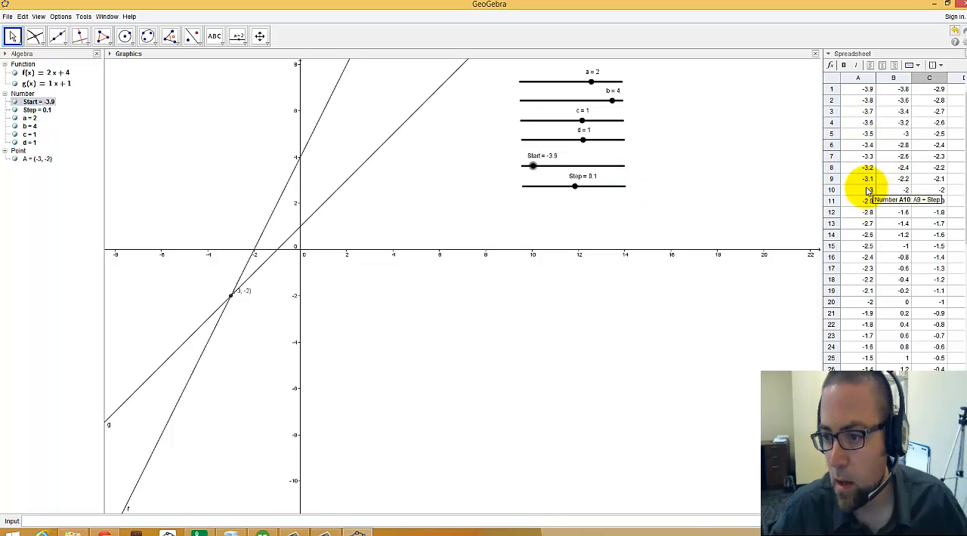